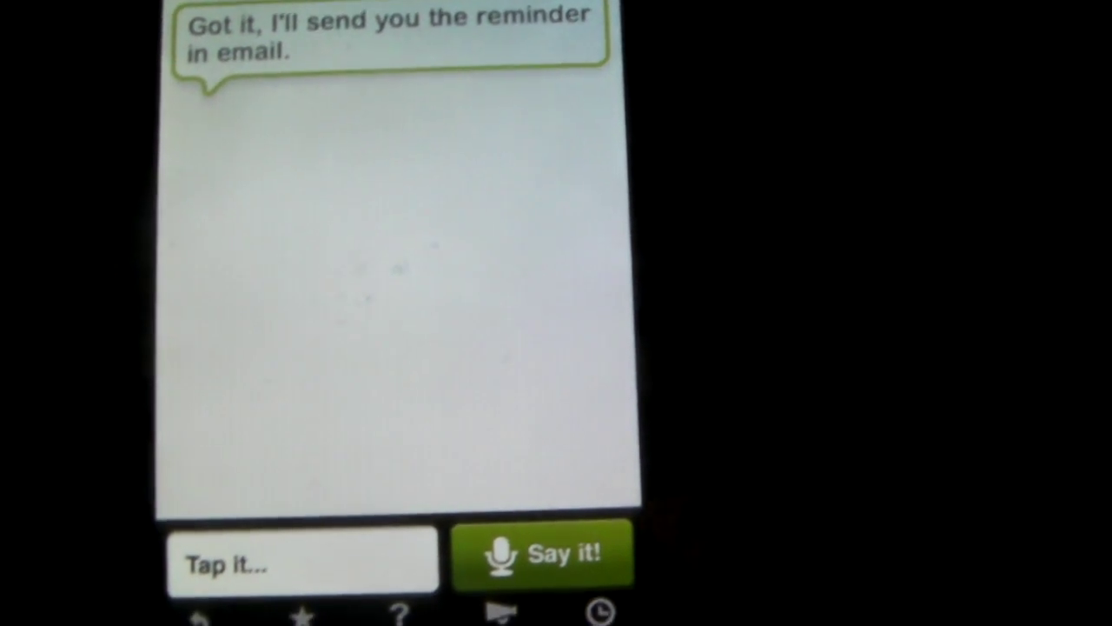
- Activate Siri's 'Say it!' microphone to dictate a new request
click(508, 570)
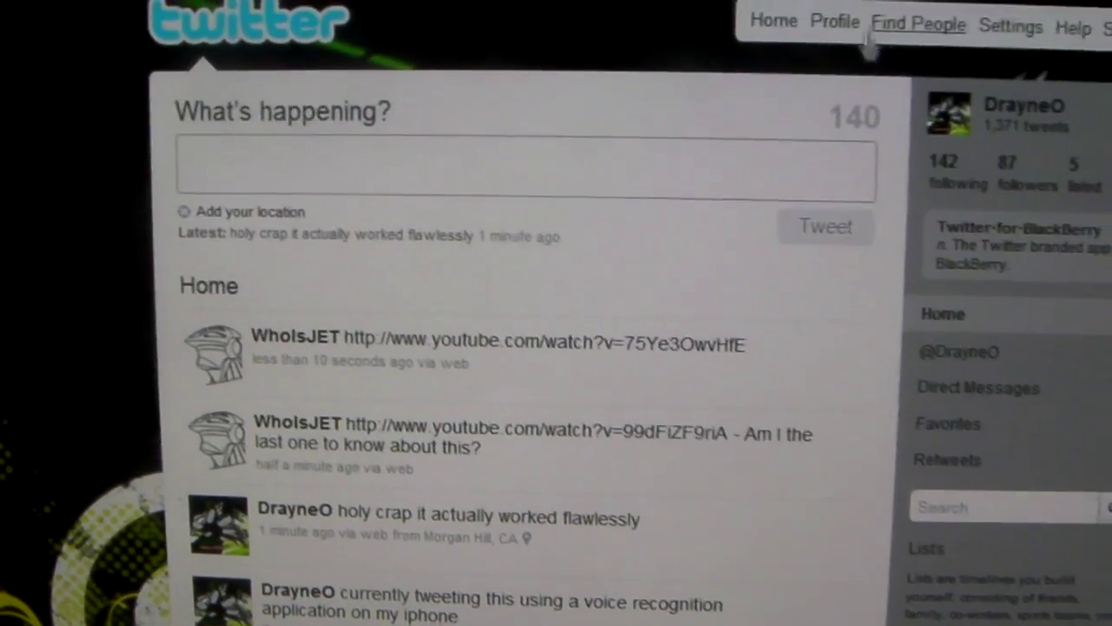
- Go to DrayneO's Twitter profile page from the home timeline
click(834, 23)
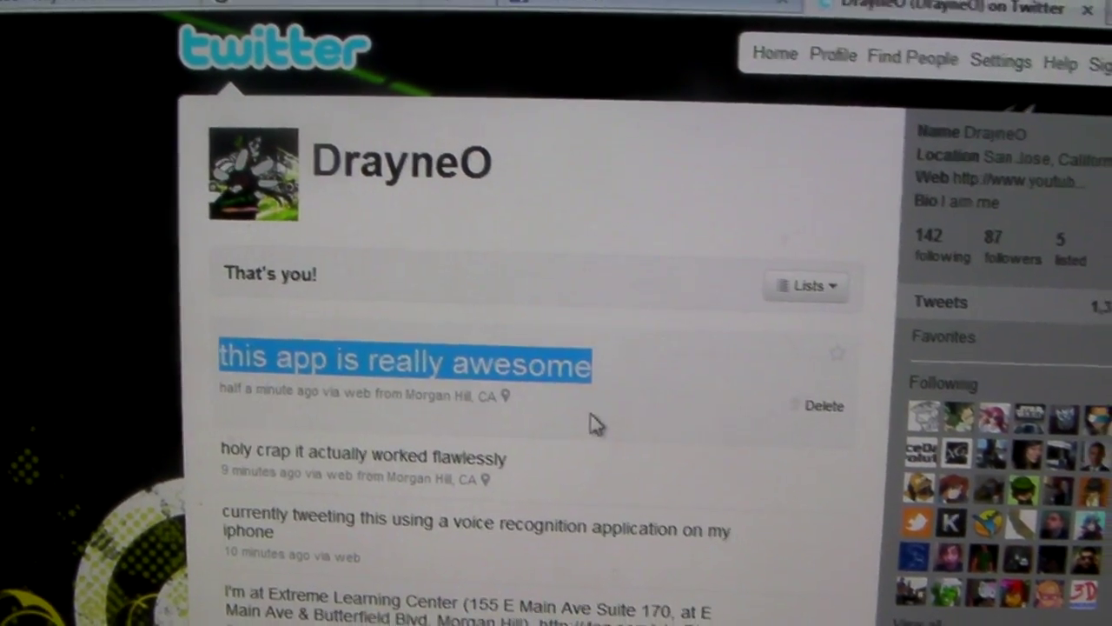
- Highlight the location details of the 'this app is really awesome' tweet
double_click(488, 393)
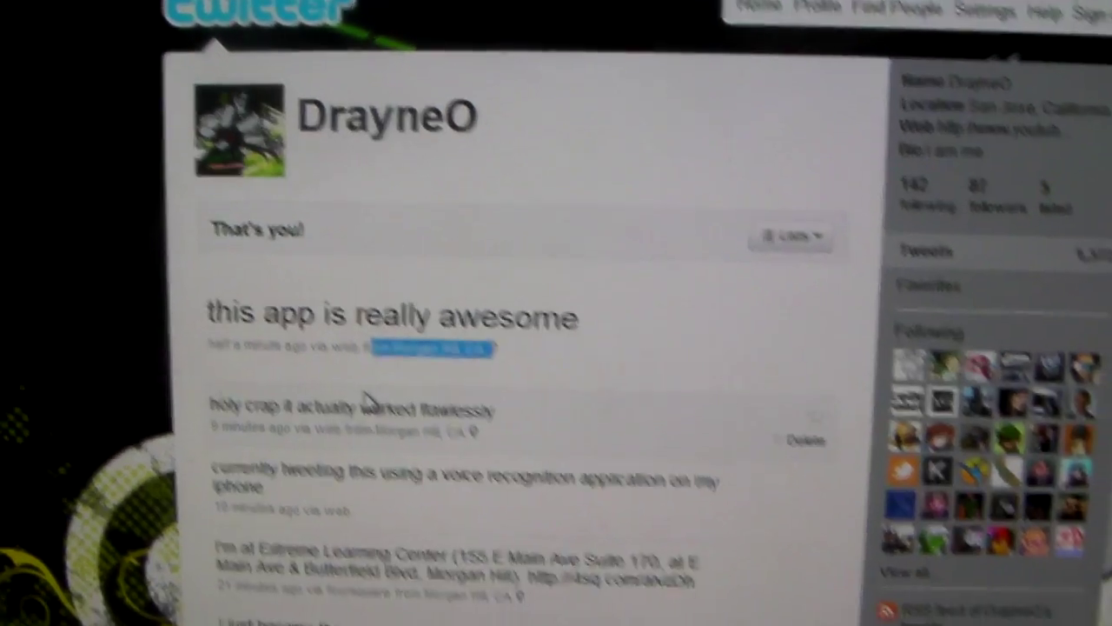